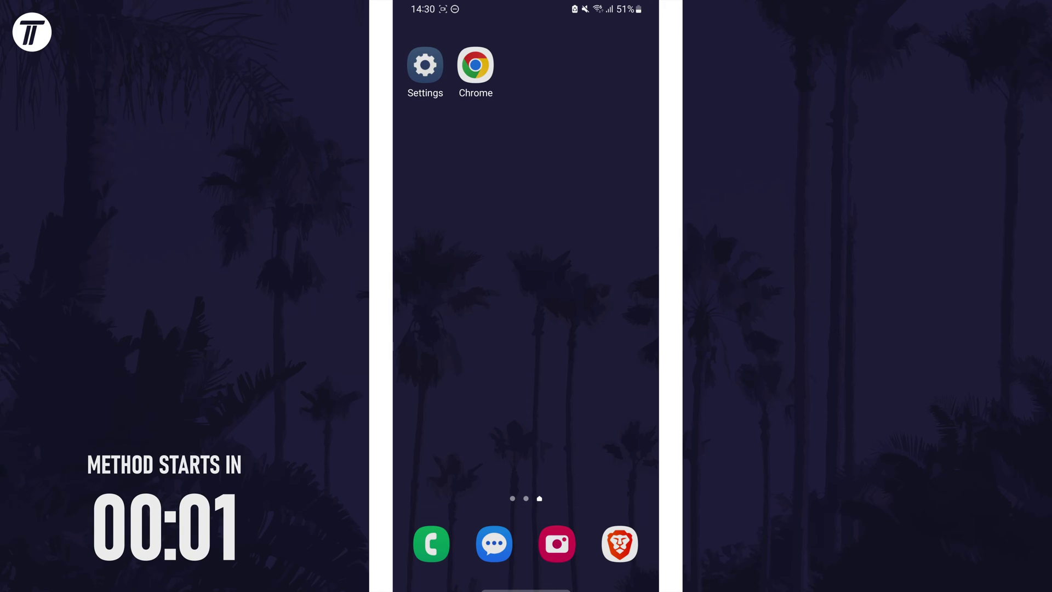
Launch Settings and go to About phone to view the serial number 123456789.
{"action": "left_click", "coordinate": [425, 66]}
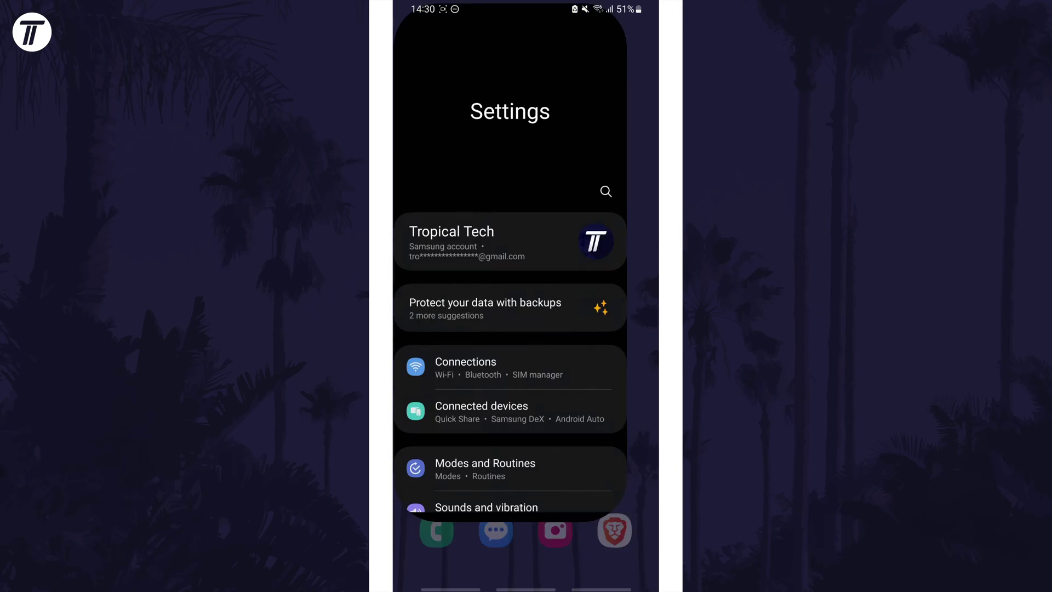
{"action": "scroll", "coordinate": [527, 370], "scroll_direction": "down", "scroll_amount": 2}
{"action": "scroll", "coordinate": [526, 369], "scroll_direction": "down", "scroll_amount": 10}
{"action": "scroll", "coordinate": [527, 371], "scroll_direction": "down", "scroll_amount": 10}
{"action": "scroll", "coordinate": [526, 370], "scroll_direction": "down", "scroll_amount": 5}
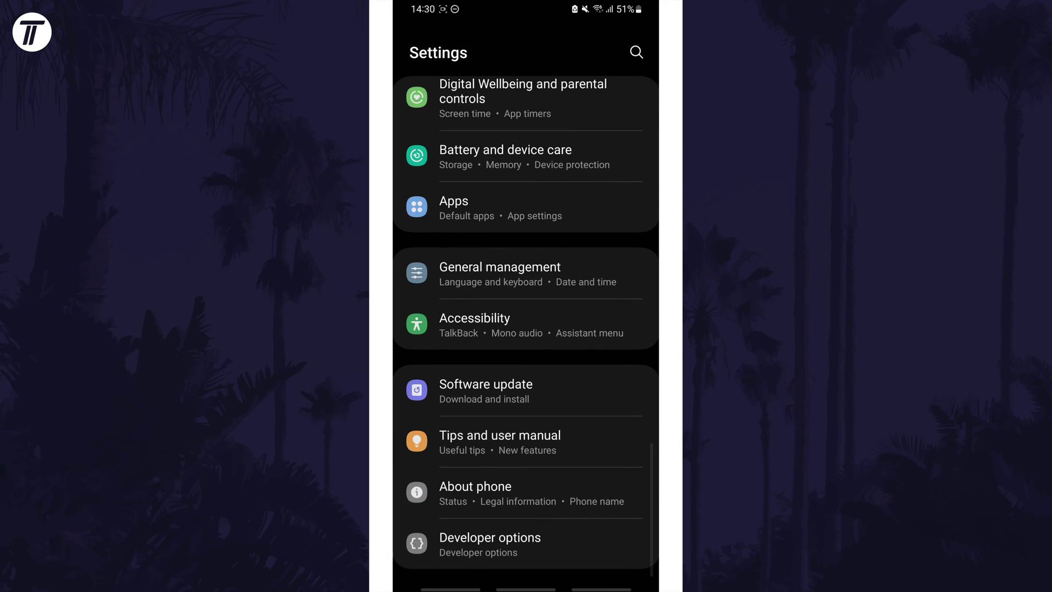
{"action": "left_click", "coordinate": [526, 492]}
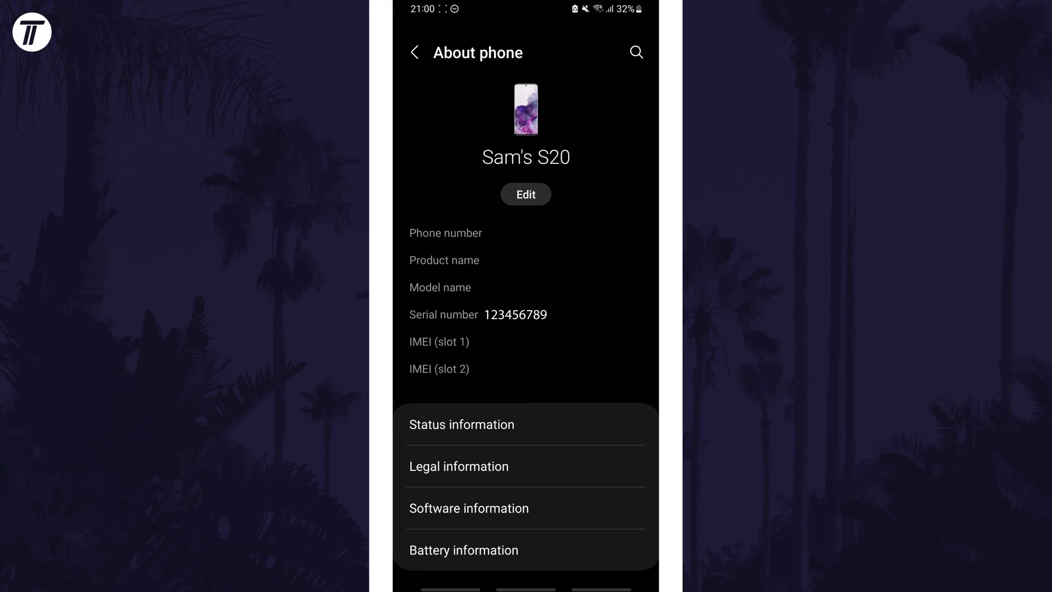
Open Status information from the About phone page.
{"action": "left_click", "coordinate": [462, 424]}
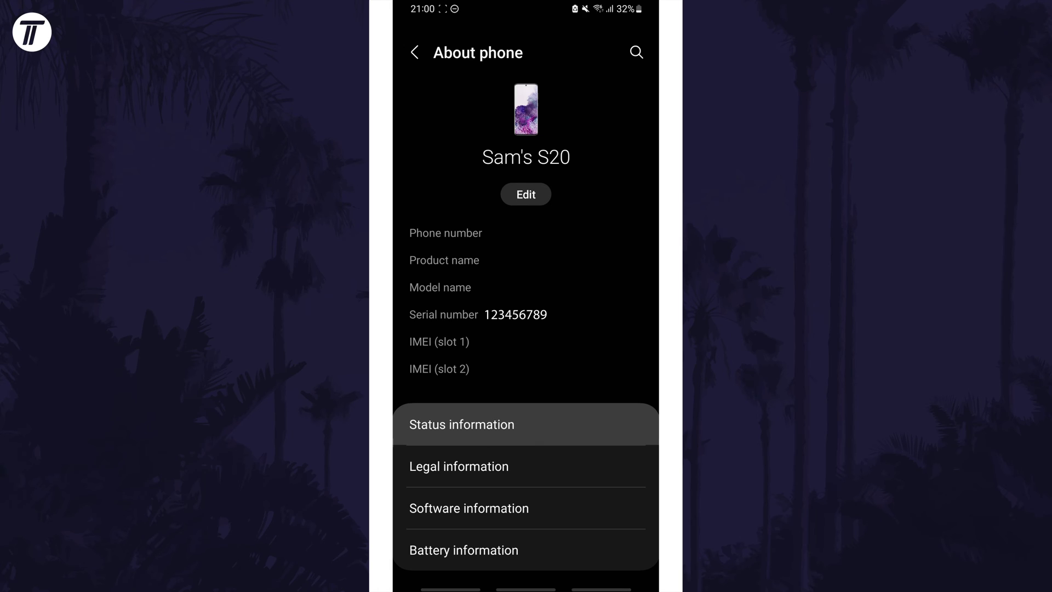